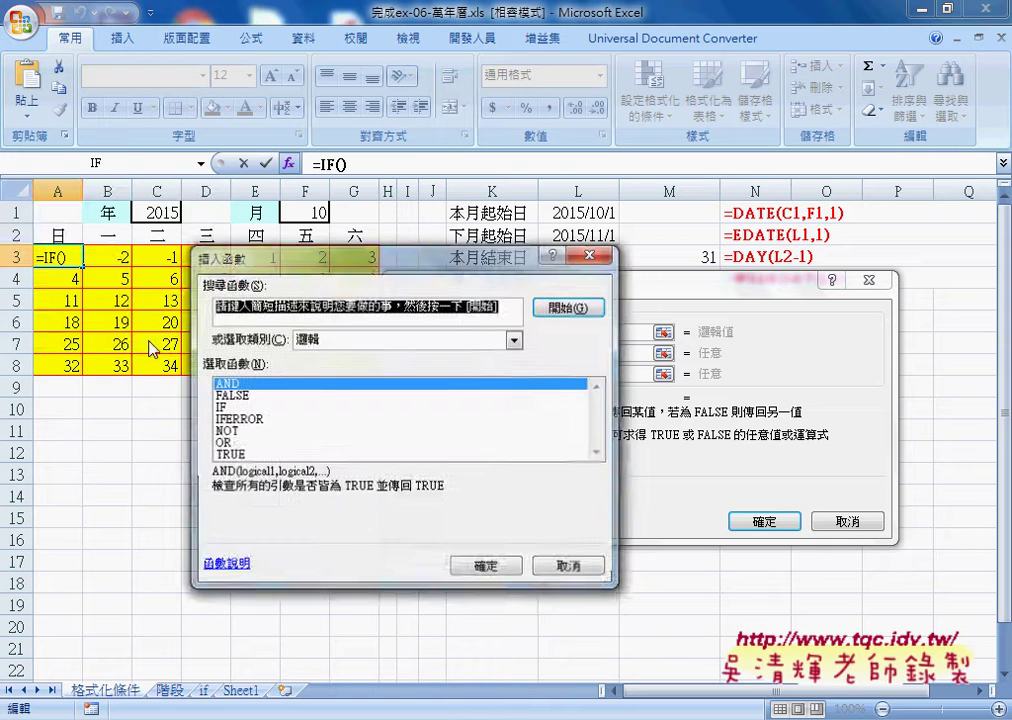
# Insert the OR function from the logical category inside A3's IF formula.
pyautogui.click(233, 446)
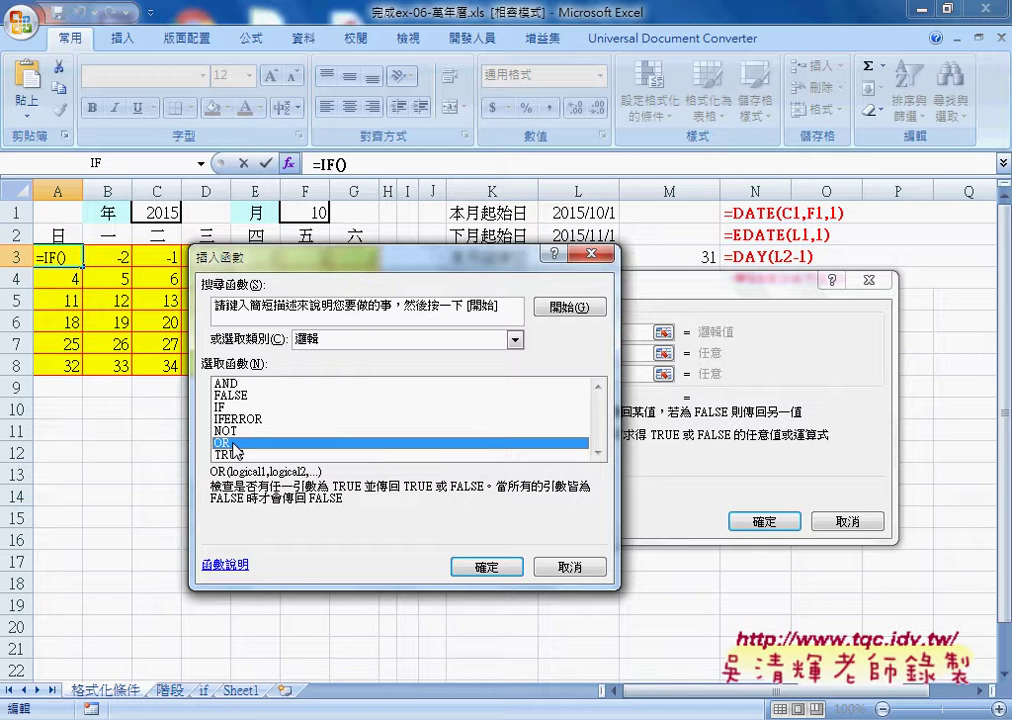
pyautogui.click(492, 567)
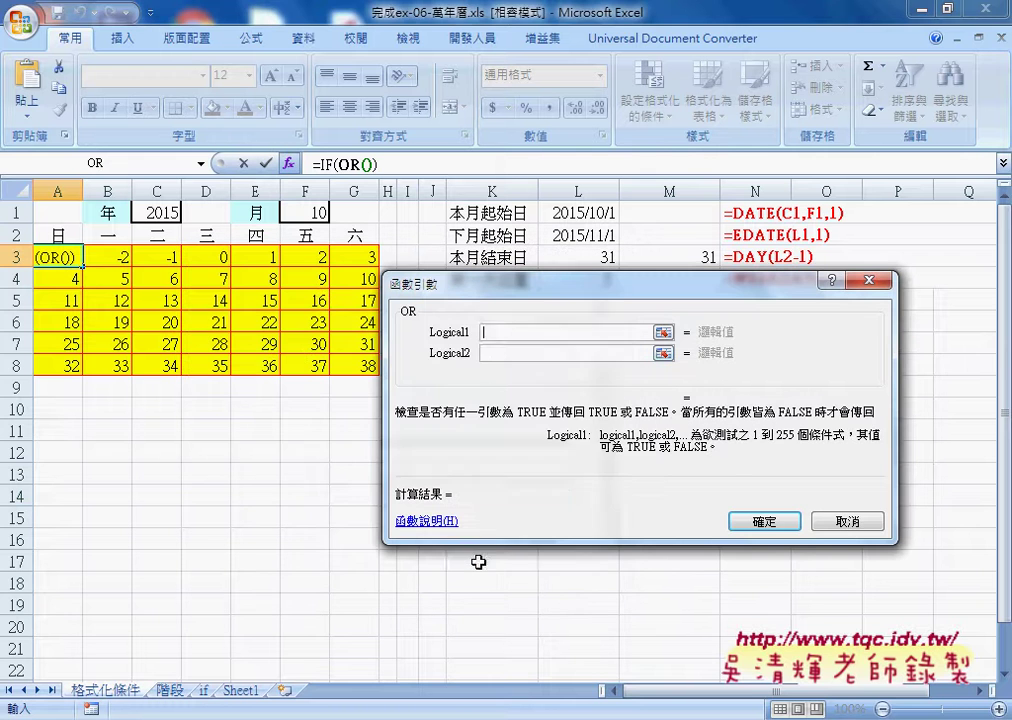
# Set OR's first condition to COLUMN()-$L$4+1+(ROW()-3)*7<1.
pyautogui.rightClick(501, 333)
pyautogui.click(535, 389)
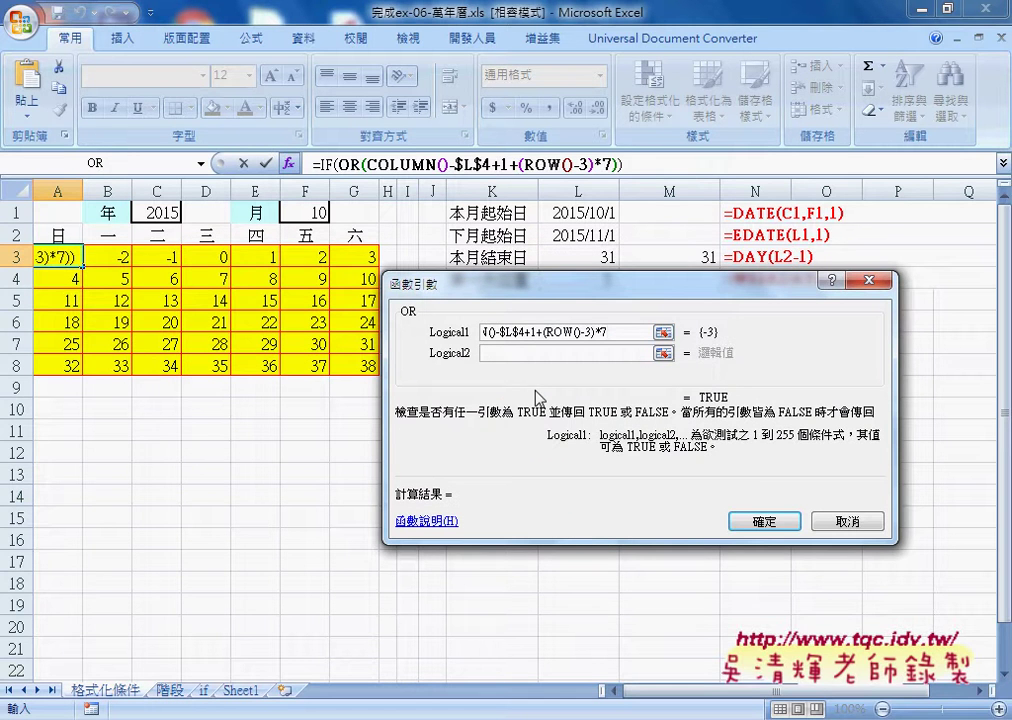
pyautogui.moveTo(645, 332); pyautogui.dragTo(482, 332)
pyautogui.click(641, 331)
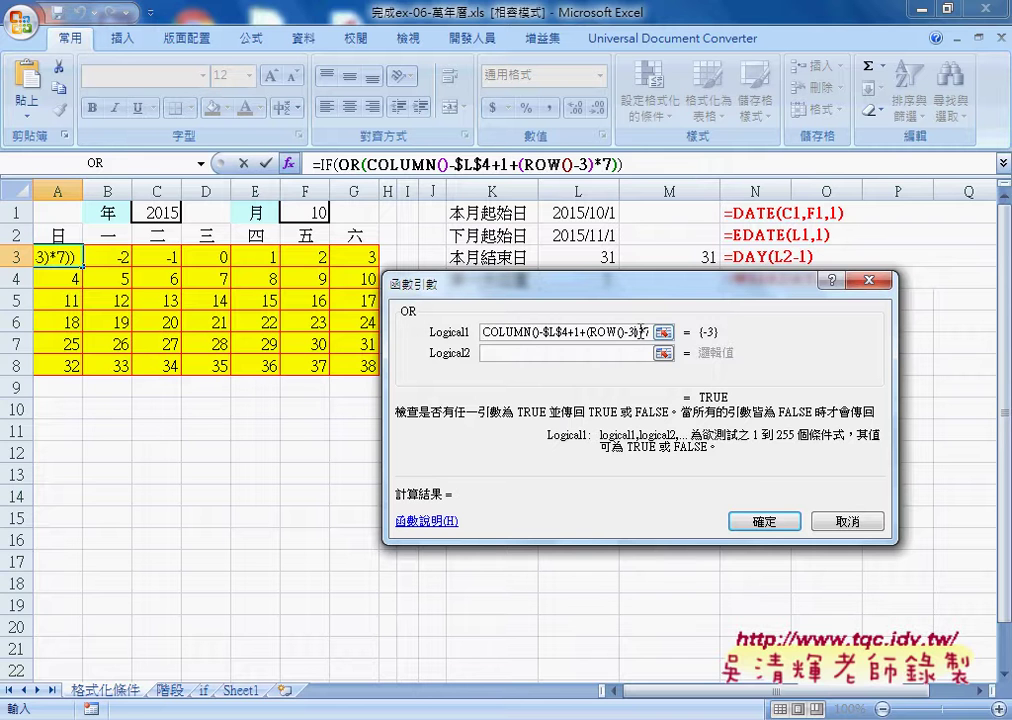
pyautogui.click(645, 332)
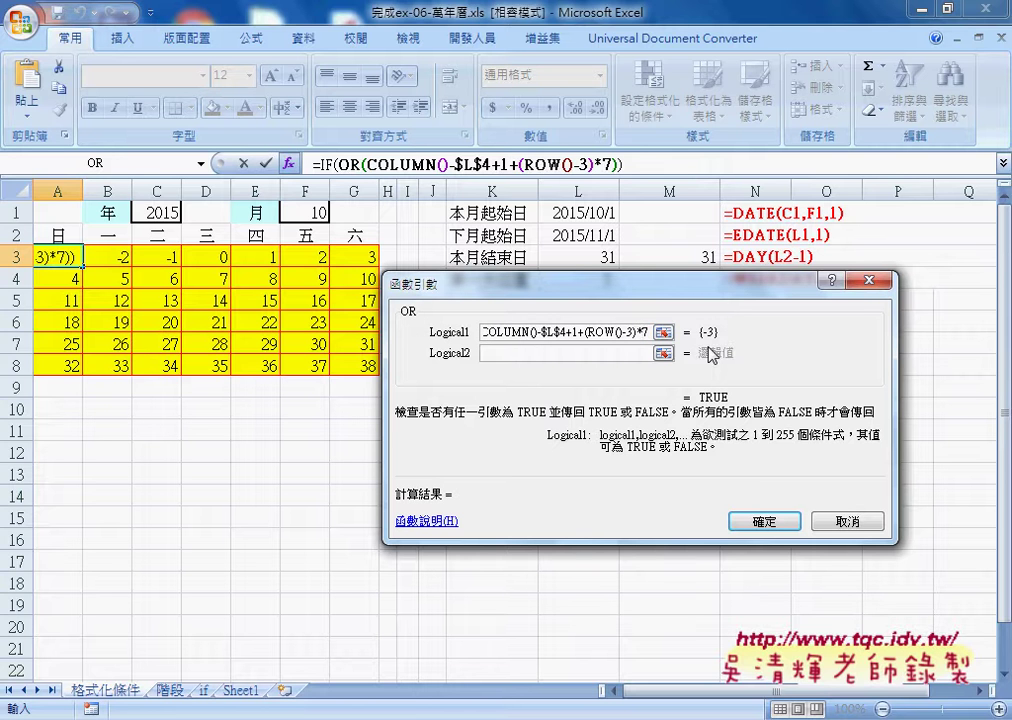
pyautogui.press('Right')
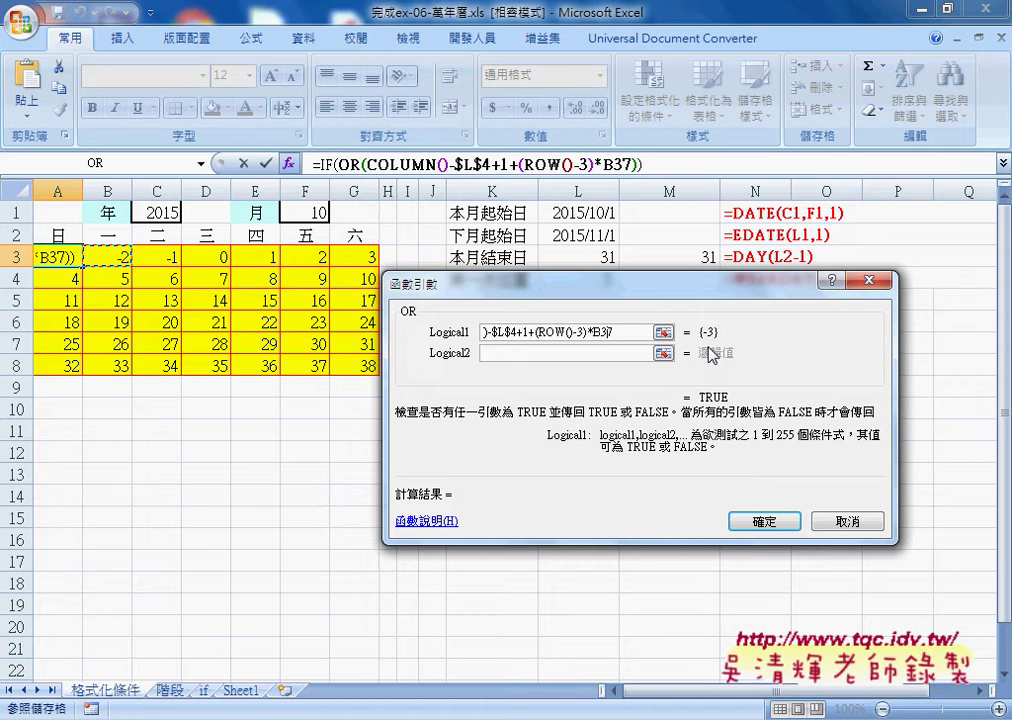
pyautogui.press('BackSpace')
pyautogui.press('BackSpace')
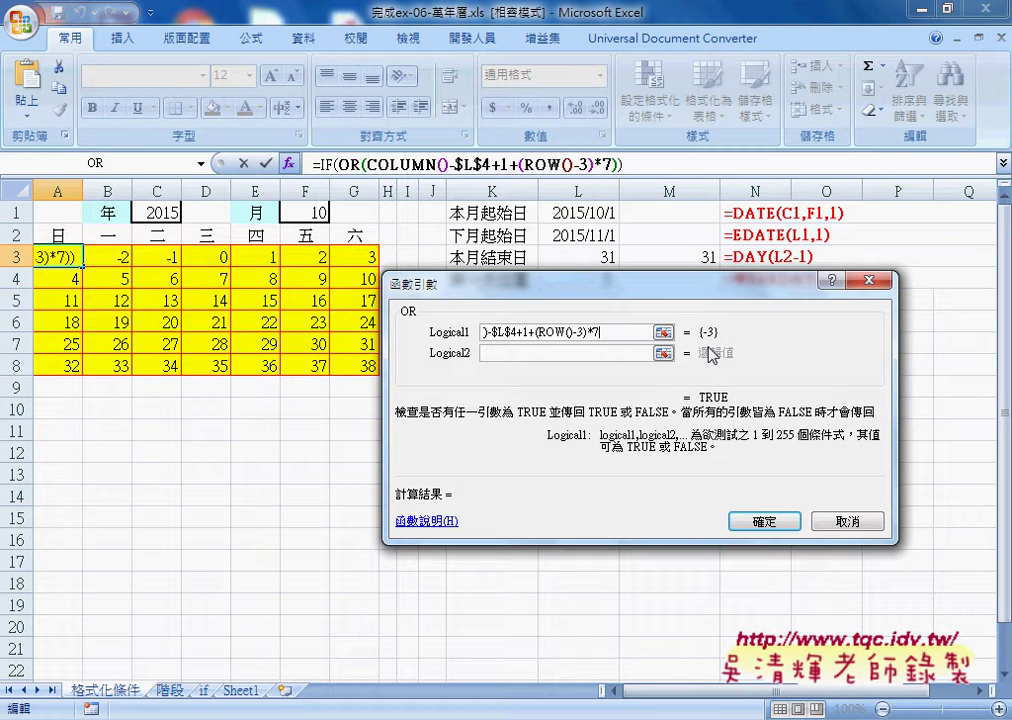
pyautogui.write('<')
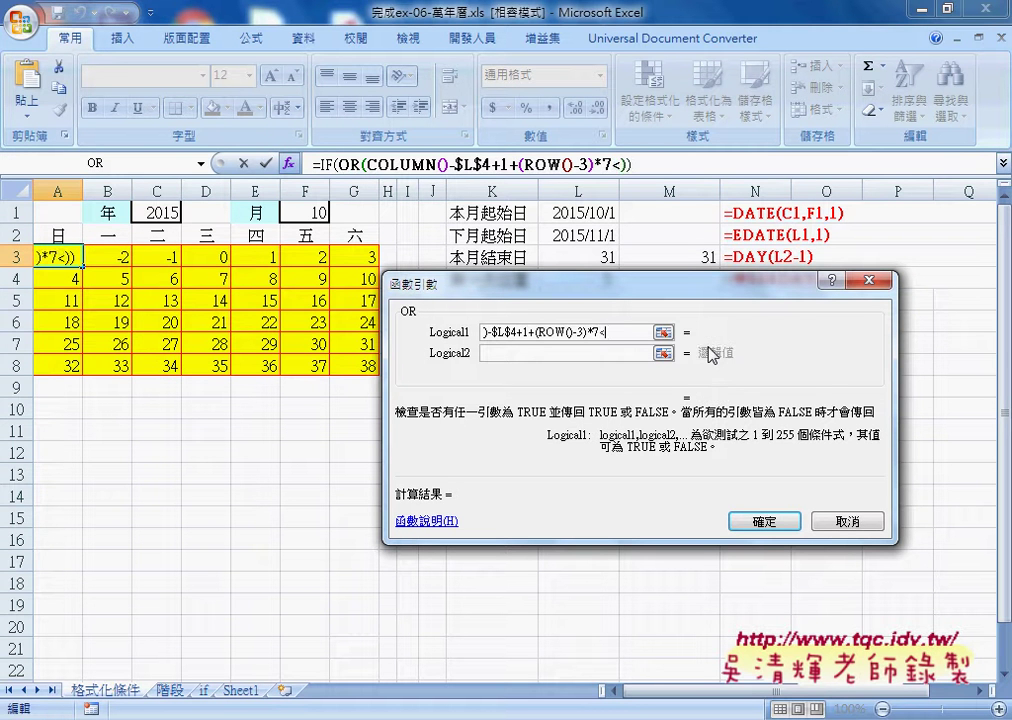
pyautogui.write('1')
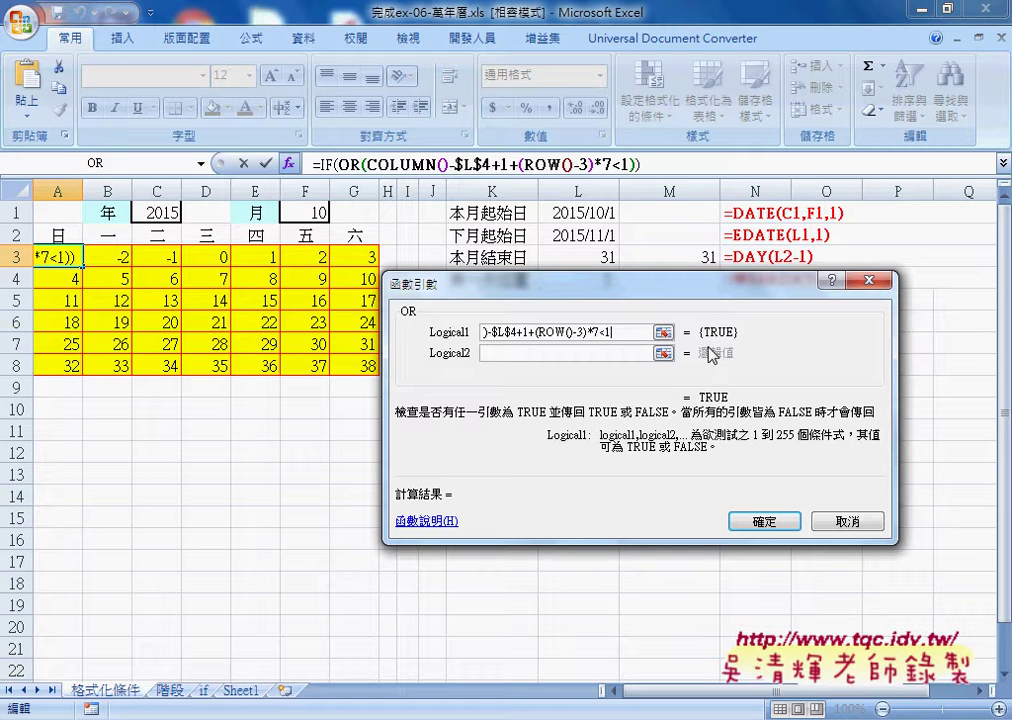
# Set the second condition to the same day expression >$L$3 and submit the formula.
pyautogui.click(524, 352)
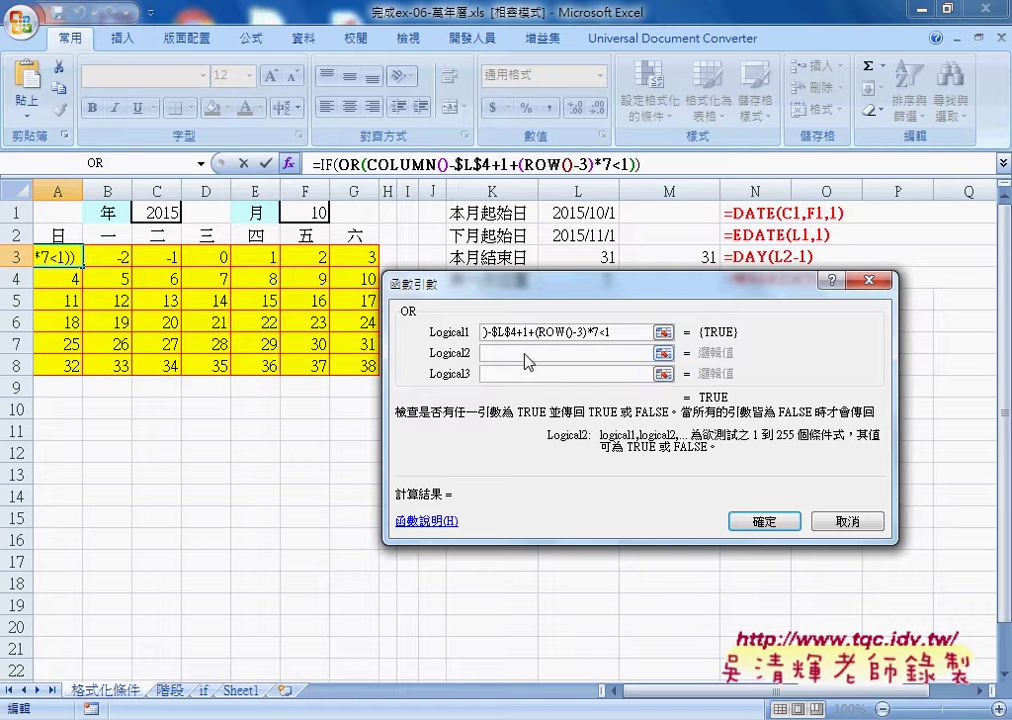
pyautogui.rightClick(524, 355)
pyautogui.click(560, 412)
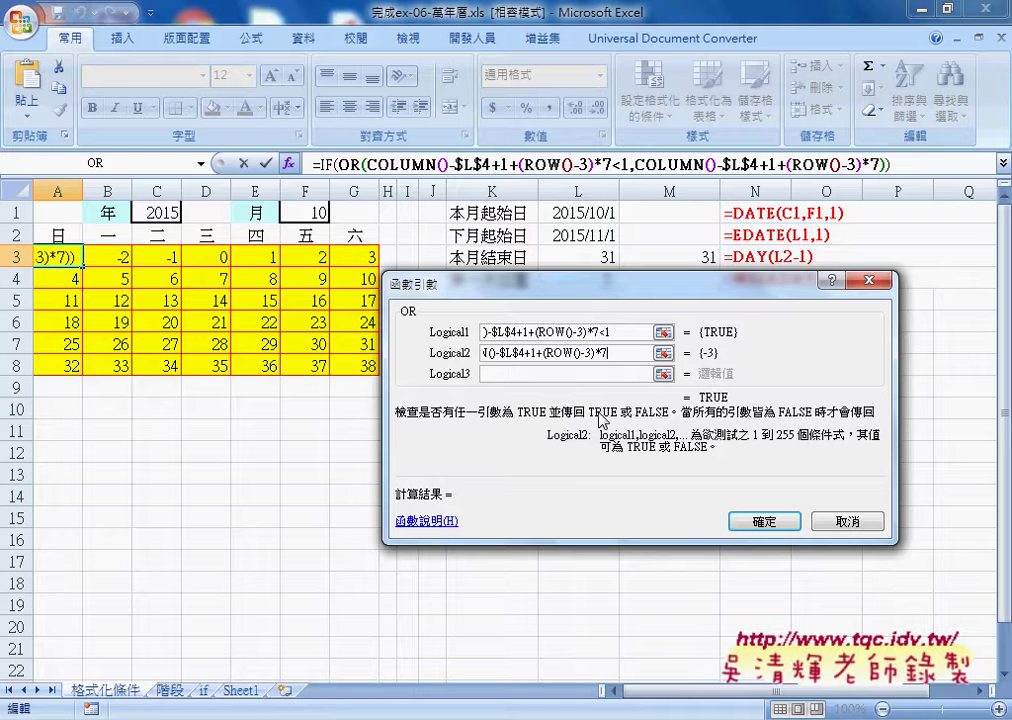
pyautogui.moveTo(620, 294); pyautogui.dragTo(554, 380)
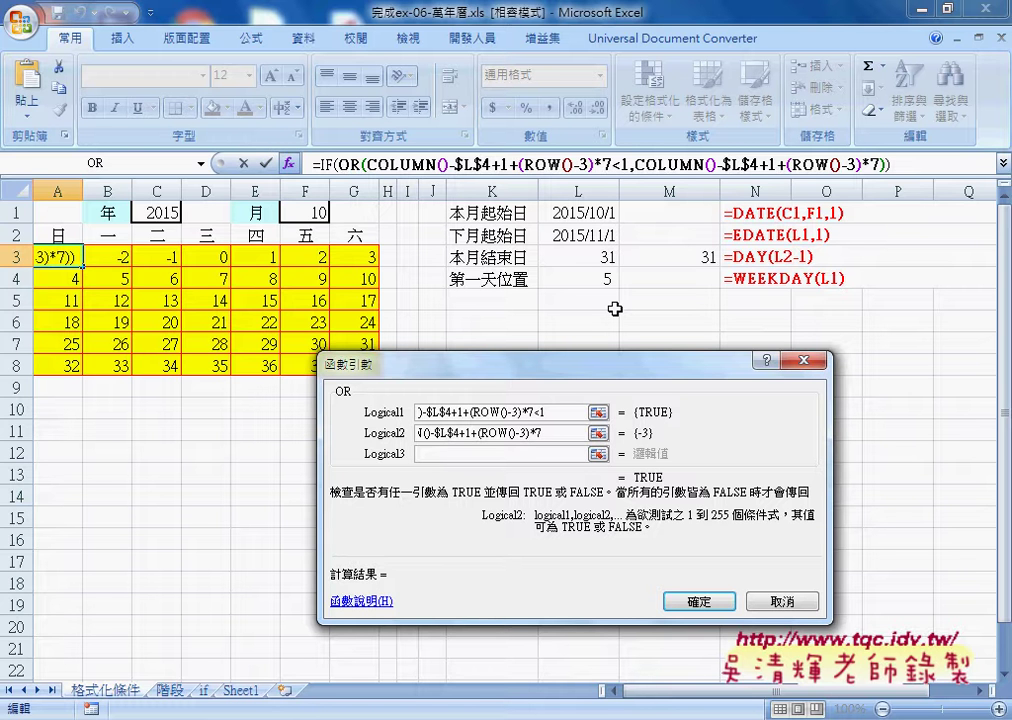
pyautogui.write('>')
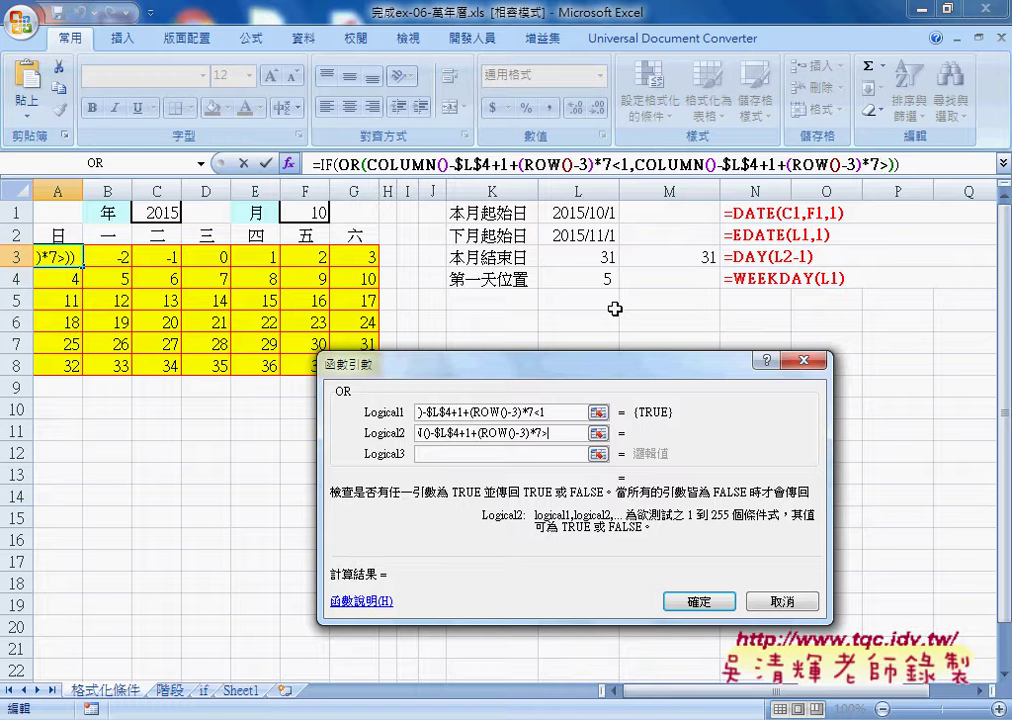
pyautogui.click(595, 260)
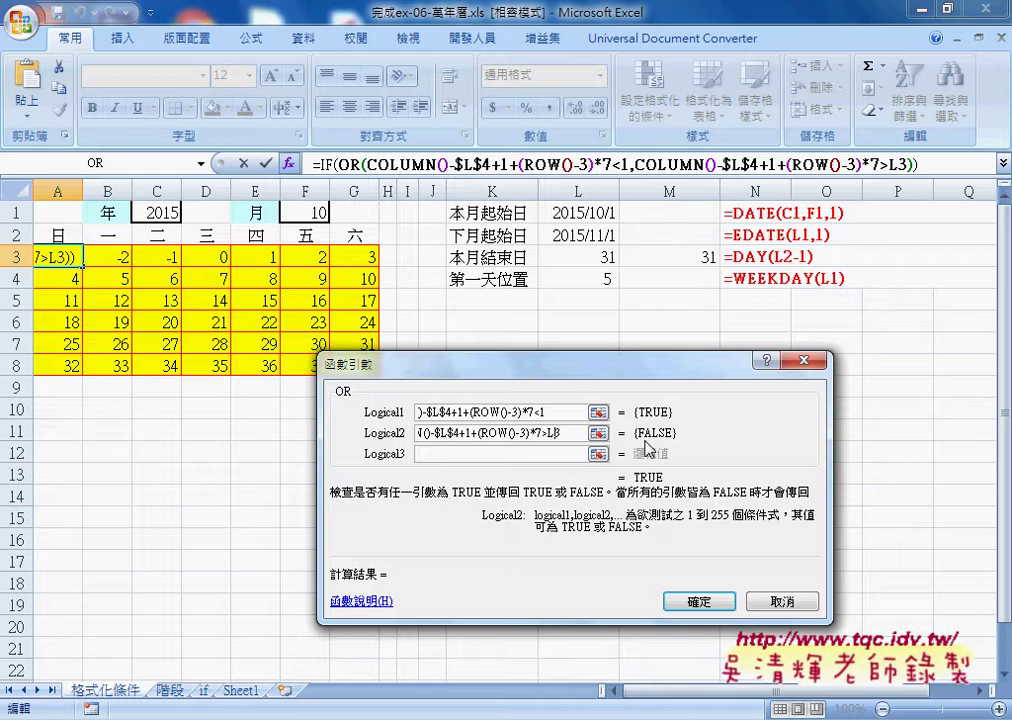
pyautogui.press('F4')
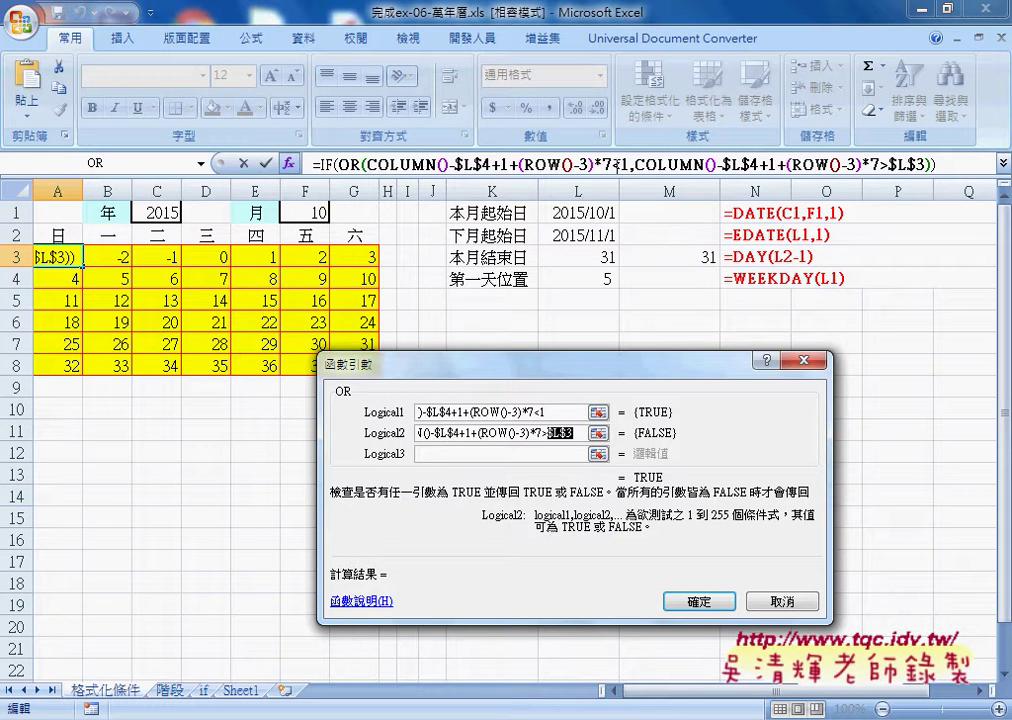
pyautogui.click(713, 603)
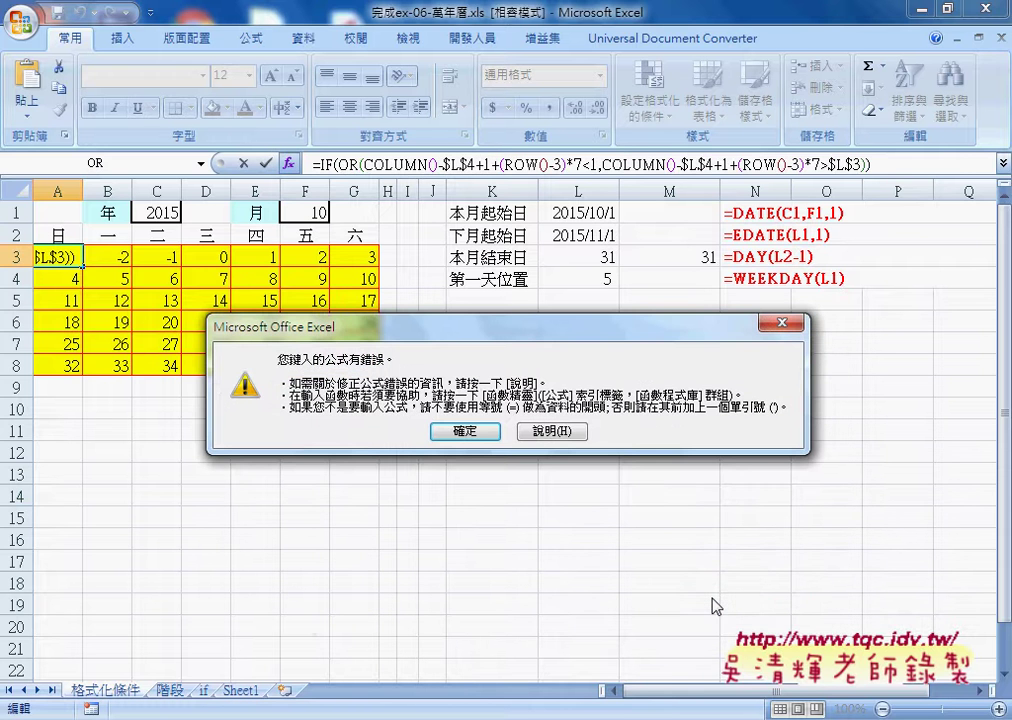
# Dismiss the error and insert IF( after the equals sign, opening its arguments.
pyautogui.click(470, 432)
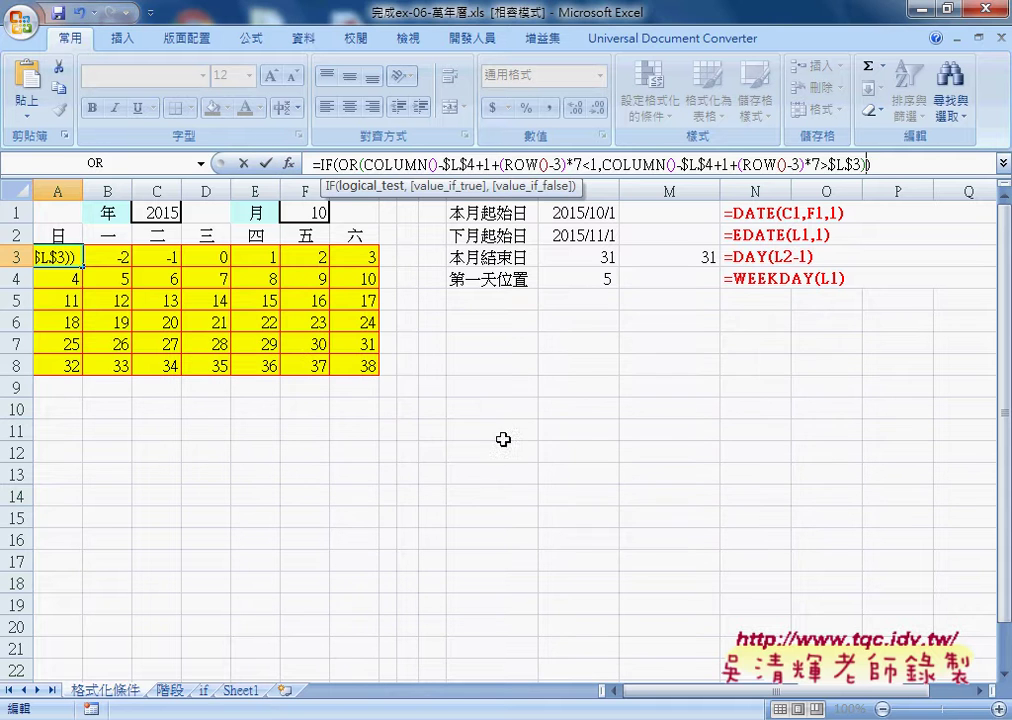
pyautogui.click(325, 163)
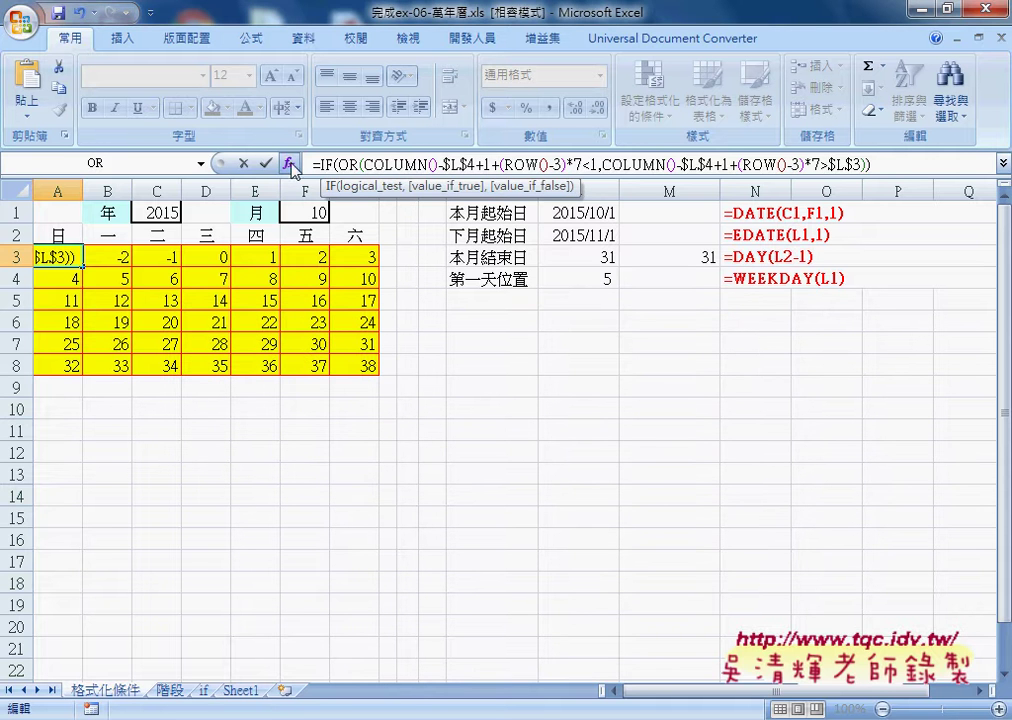
pyautogui.click(290, 163)
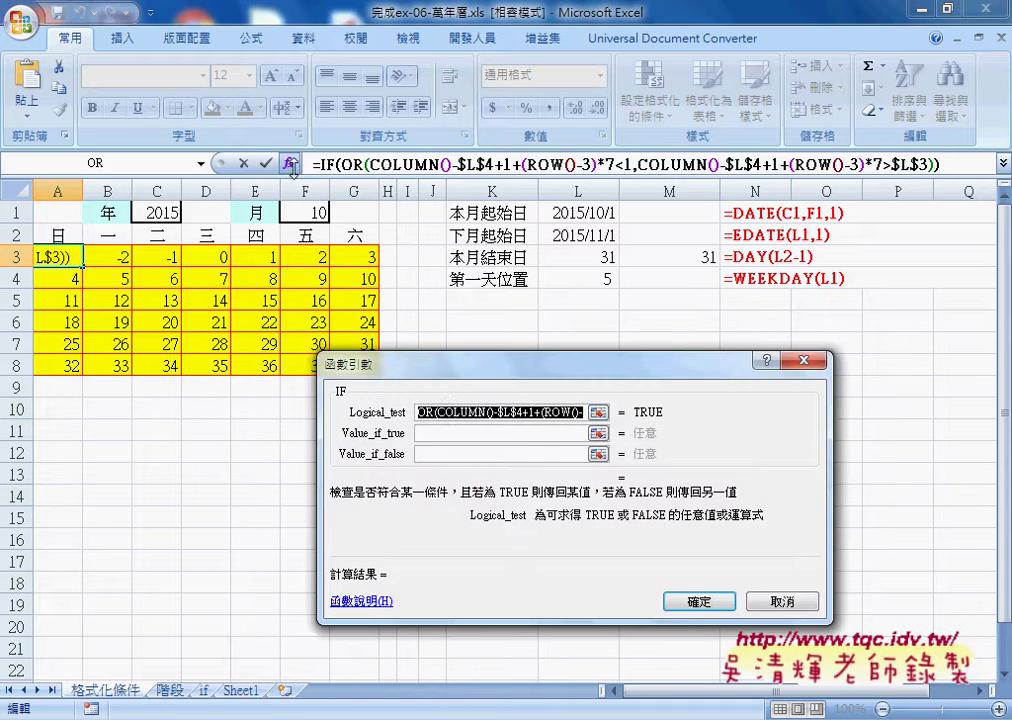
pyautogui.click(475, 357)
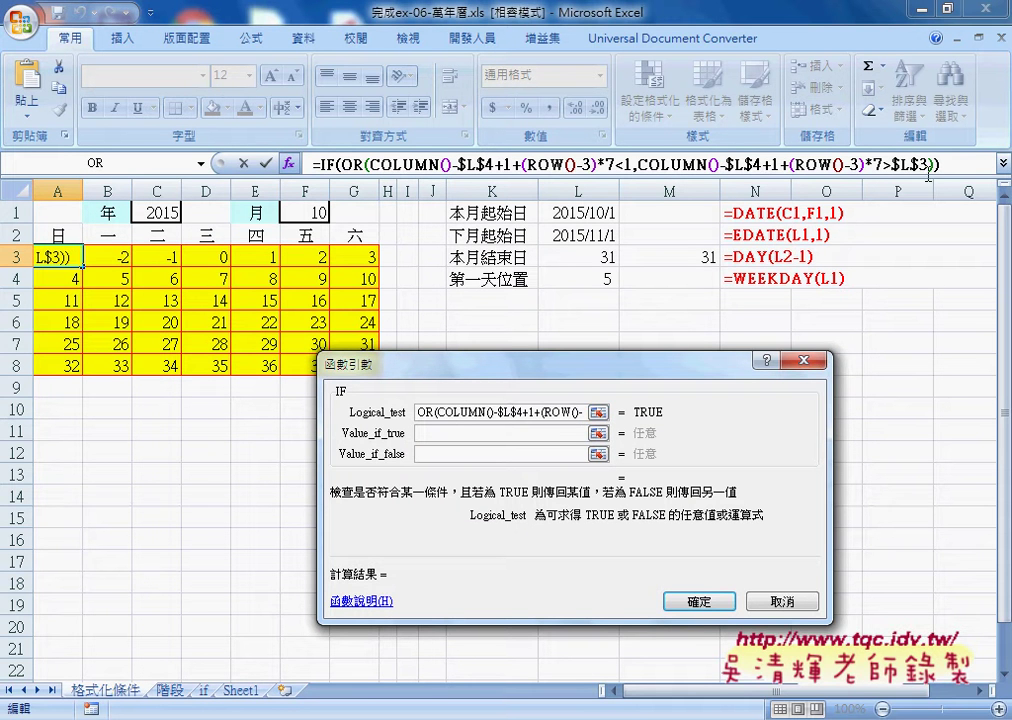
# Make IF return "" when true and the day-number expression when false.
pyautogui.click(447, 440)
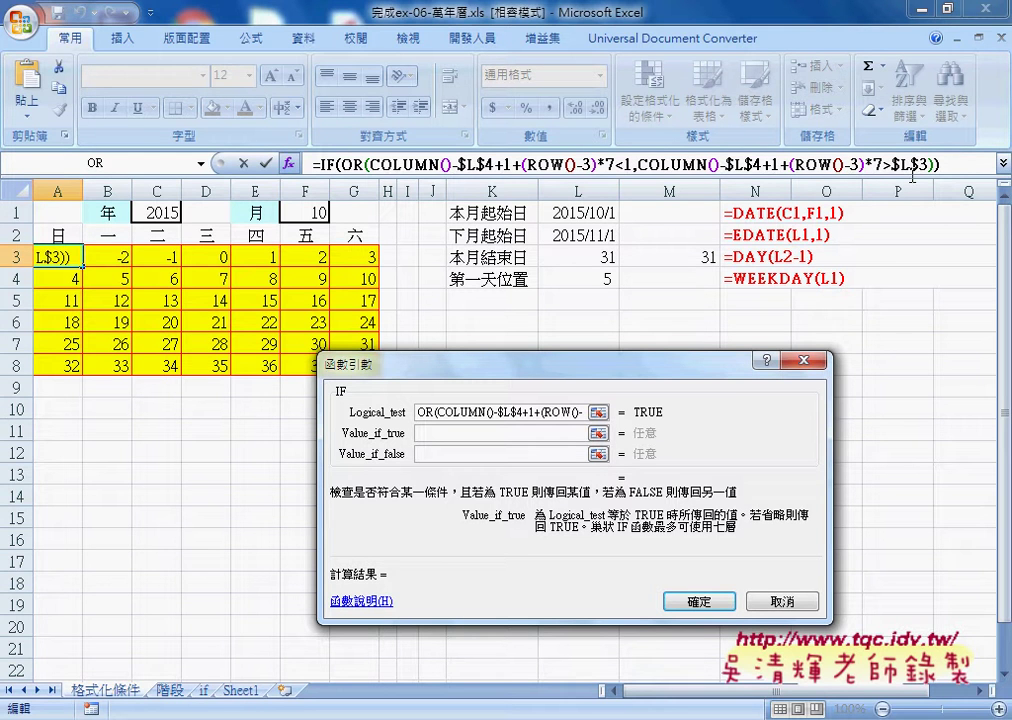
pyautogui.write('""')
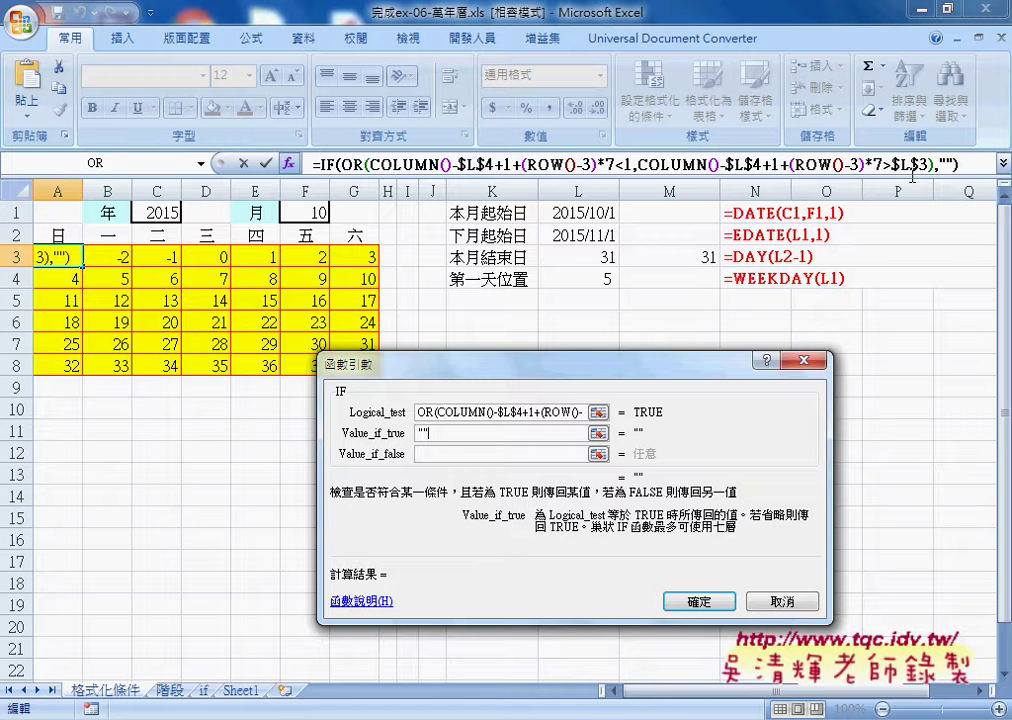
pyautogui.click(437, 455)
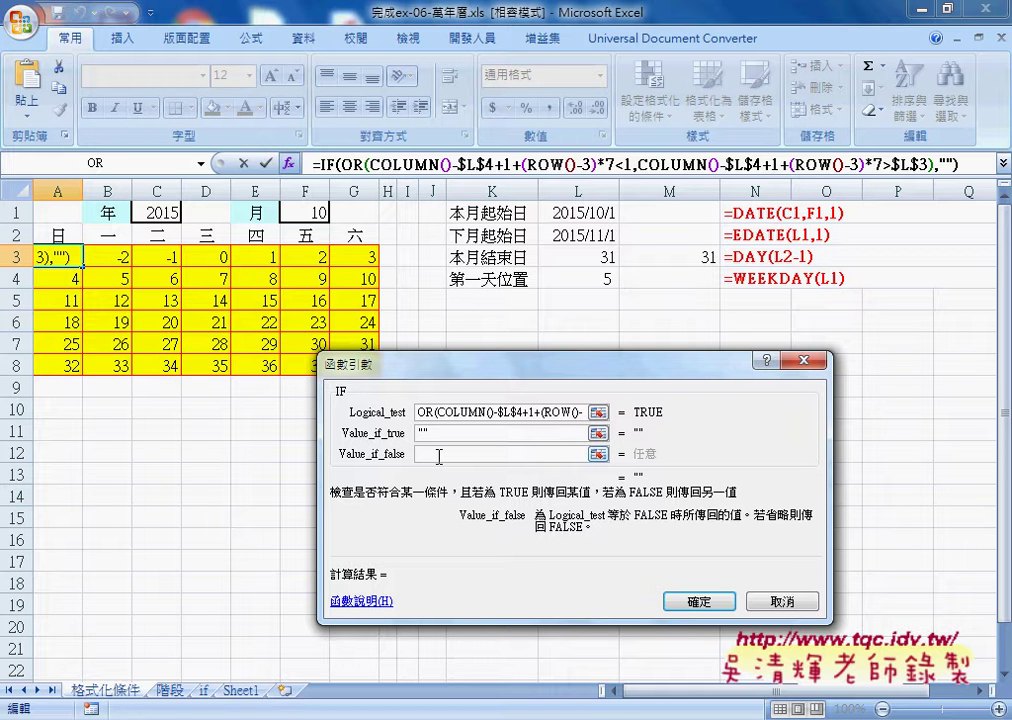
pyautogui.rightClick(438, 457)
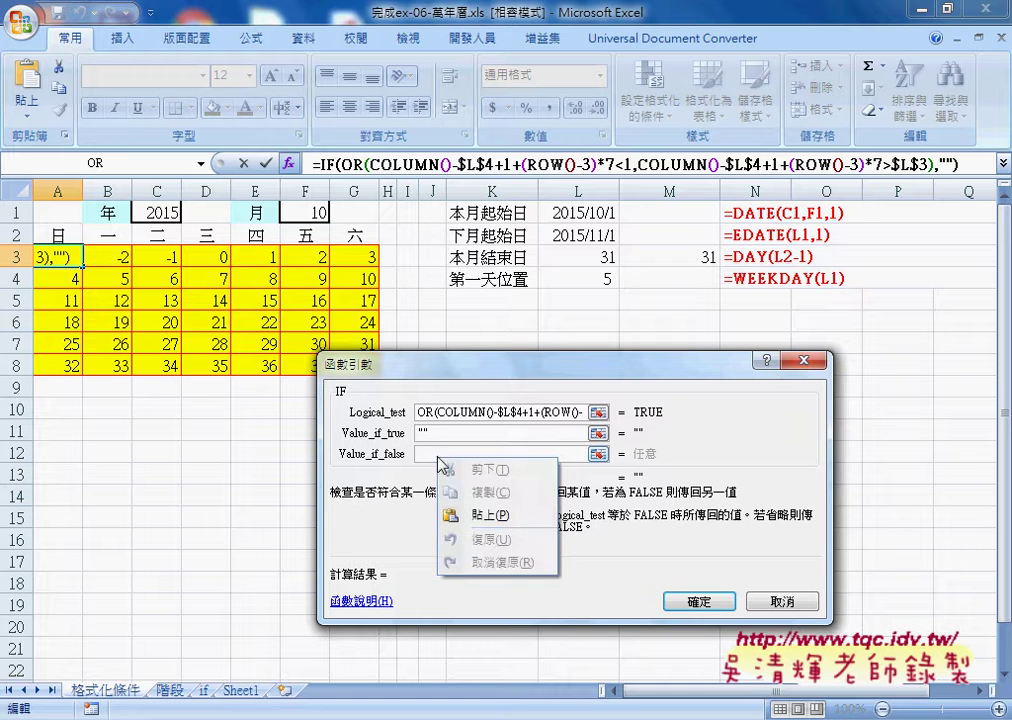
pyautogui.click(481, 527)
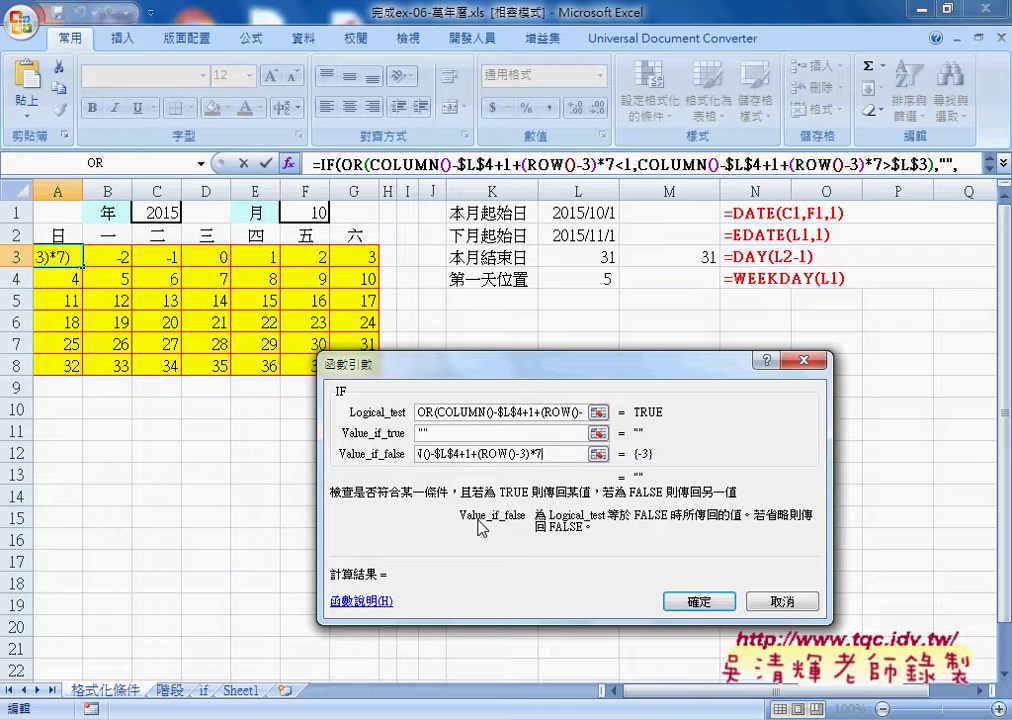
pyautogui.doubleClick(425, 433)
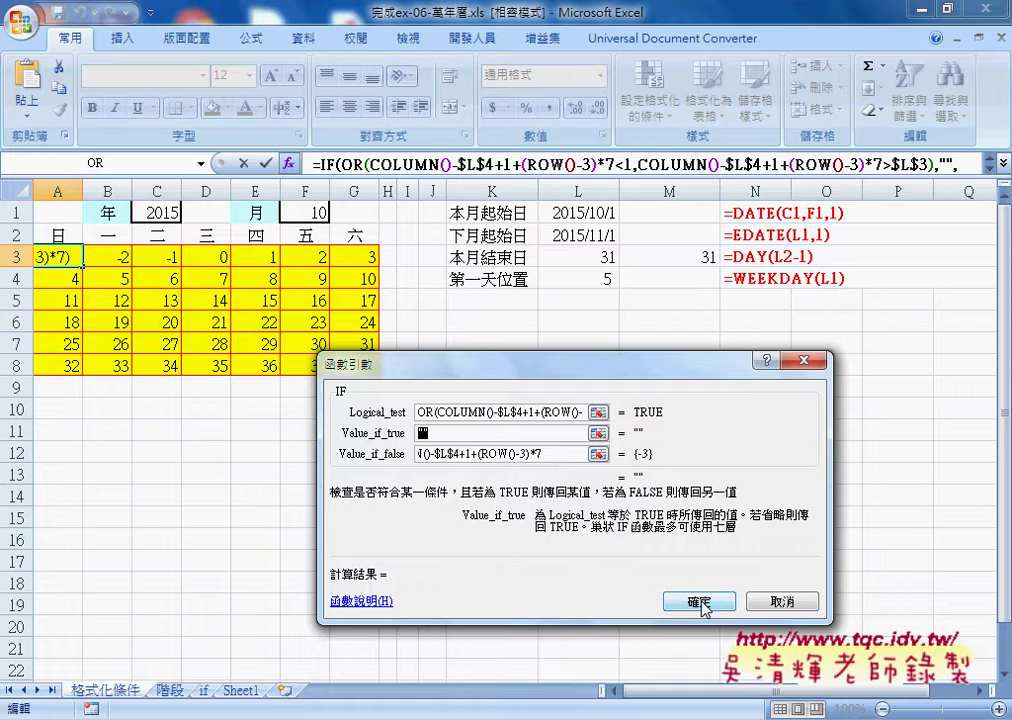
pyautogui.press('Tab')
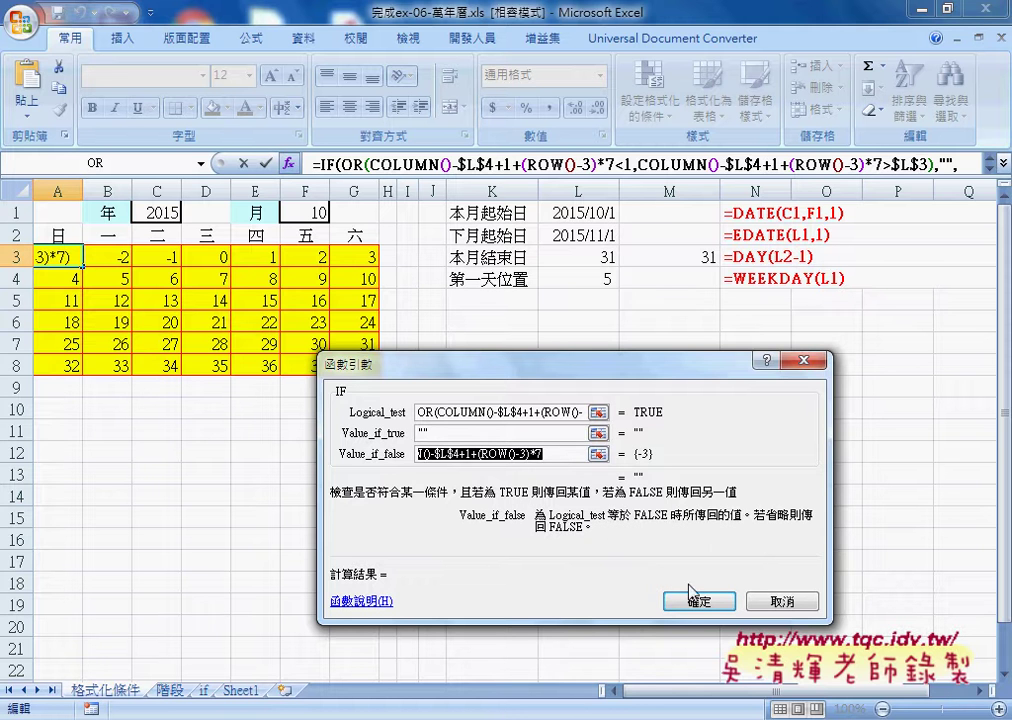
# Confirm the A3 IF formula and fill it through A3:G8.
pyautogui.click(706, 607)
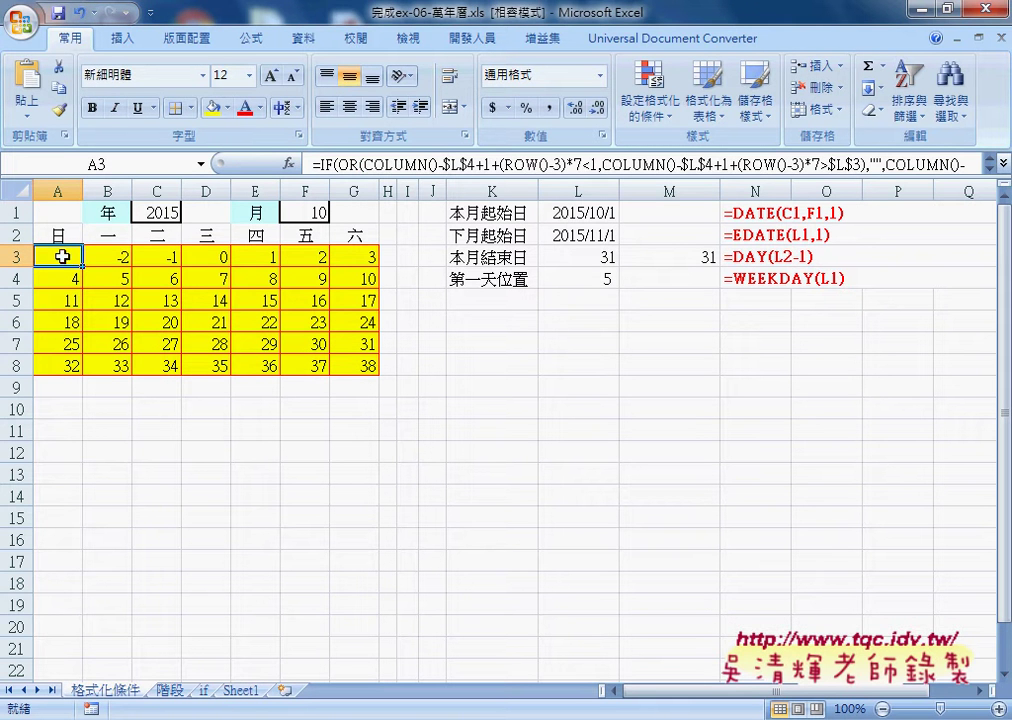
pyautogui.moveTo(82, 268)
pyautogui.mouseDown()
pyautogui.moveTo(376, 268)
pyautogui.moveTo(378, 374)
pyautogui.mouseUp()
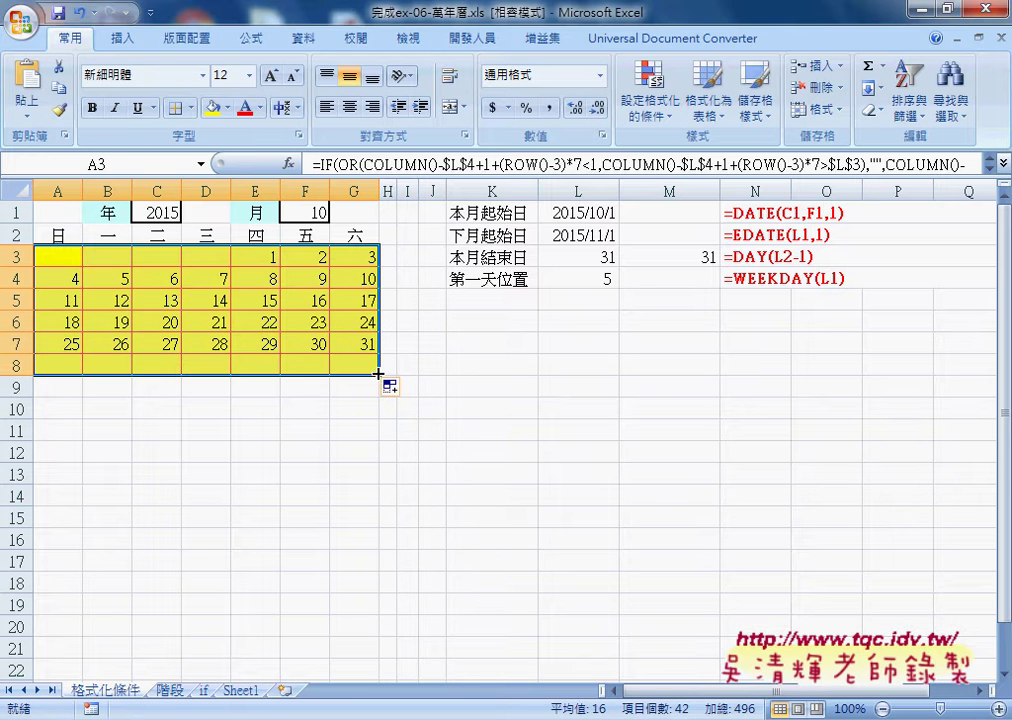
# Choose month 11 in F1's dropdown so the calendar shows November 2015.
pyautogui.click(300, 212)
pyautogui.click(339, 213)
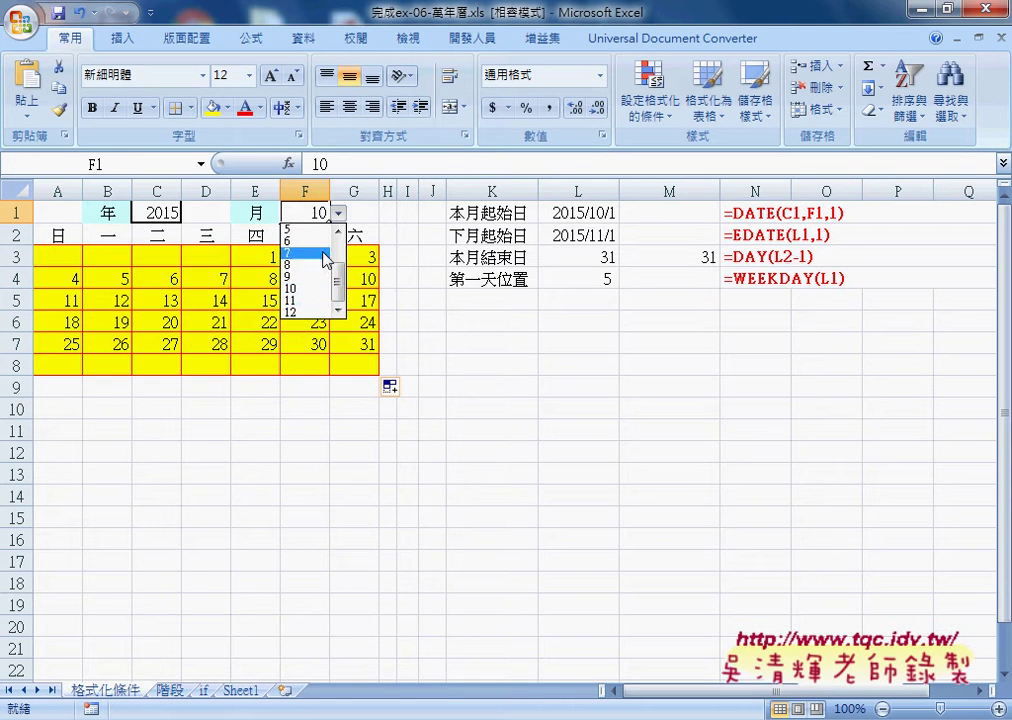
pyautogui.click(316, 301)
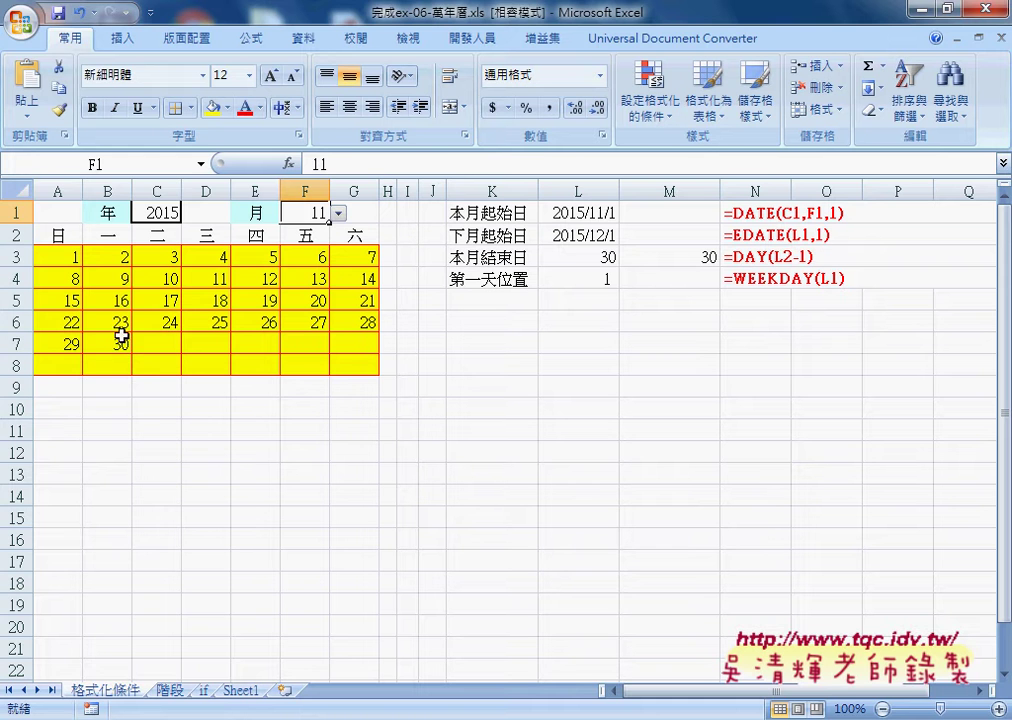
# Select A3 and draw red arrows linking the formula's $L$4 and $L$3 to L4 and L3.
pyautogui.click(78, 256)
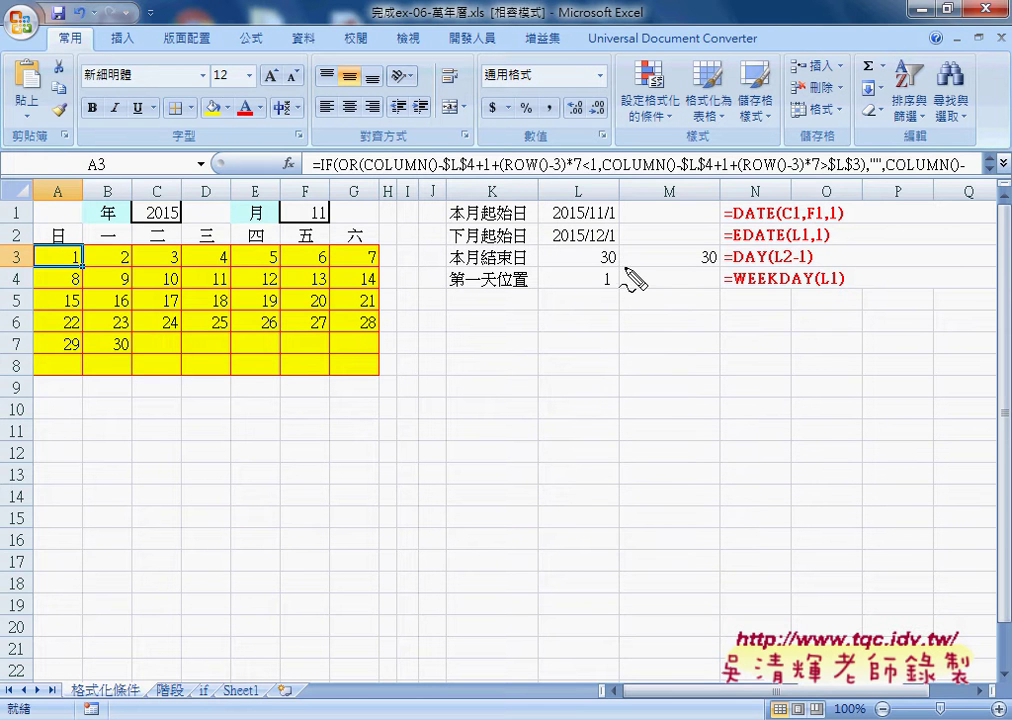
pyautogui.moveTo(458, 168)
pyautogui.mouseDown()
pyautogui.moveTo(478, 240)
pyautogui.moveTo(590, 282)
pyautogui.moveTo(580, 289)
pyautogui.mouseUp()
pyautogui.moveTo(612, 248); pyautogui.dragTo(845, 161)
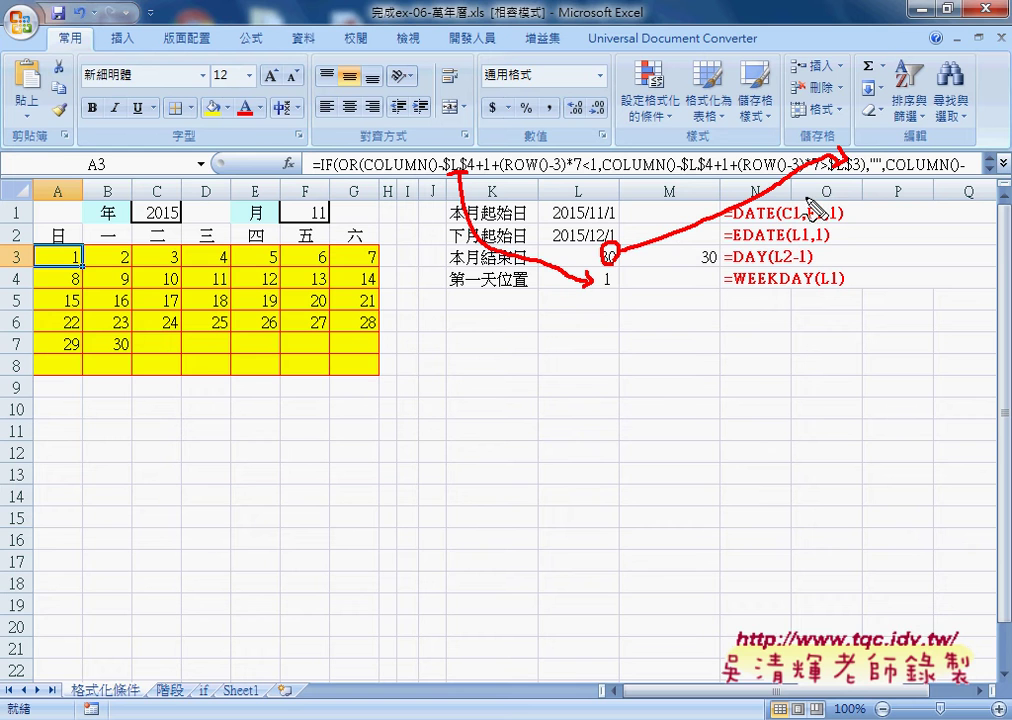